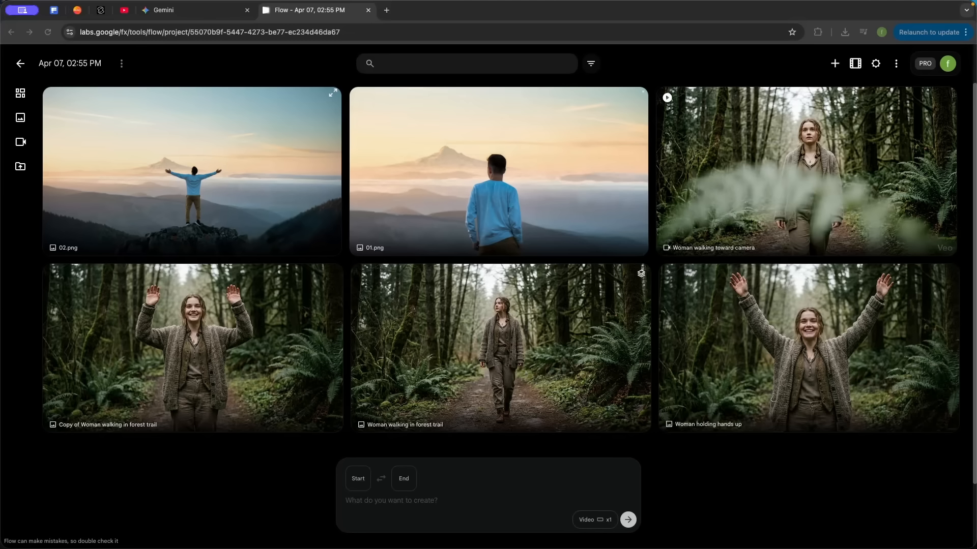
Use 01.png as start and 02.png as end frame, prompting "A man standing on the peak of a mountain. The camera zooms out as he opens his arms.".
left_click_drag(499, 203, 417, 516)
mouse_move(257, 239)
left_mouse_down()
mouse_move(453, 448)
mouse_move(561, 521)
left_mouse_up()
type("A man standing on the peak of a mountain. The camera zooms out as he opens his arms.")
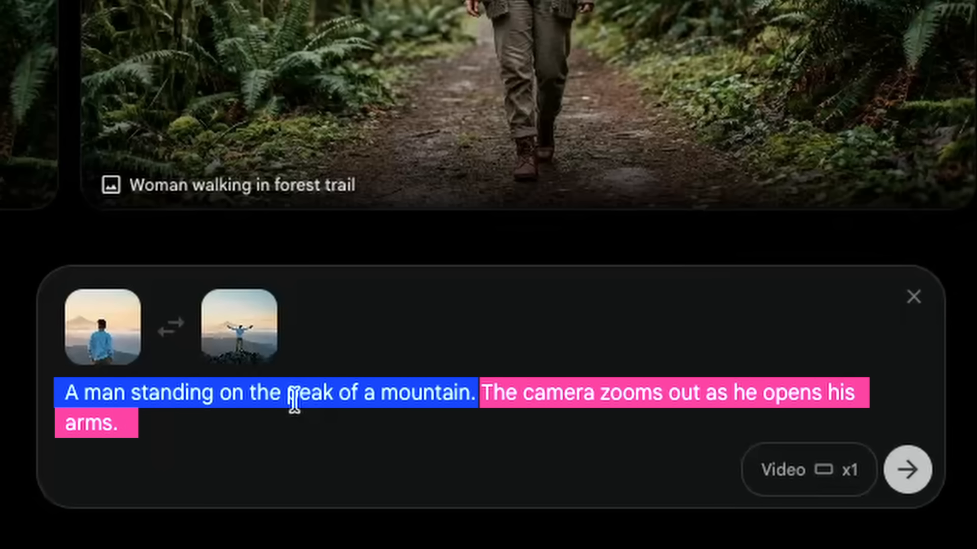
Check the video generation settings and generate the mountain clip from the two frames.
left_click(804, 467)
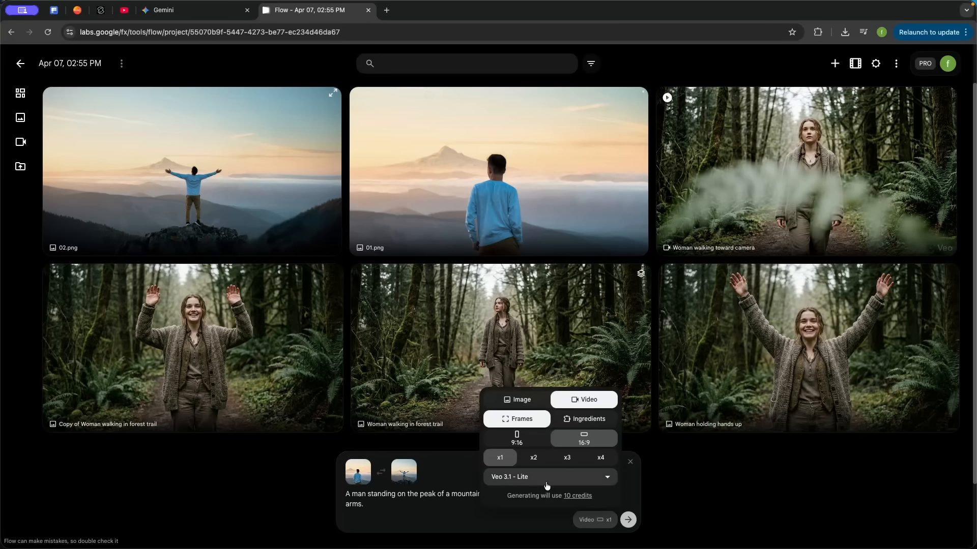
left_click(459, 497)
left_click(628, 520)
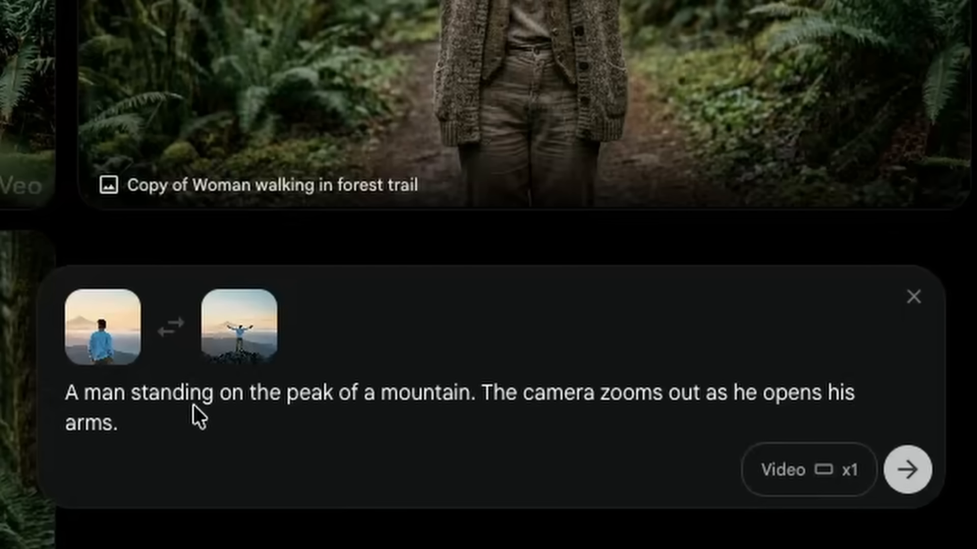
Swap the start and end frames, change the prompt's second sentence to "The camera zooms in as he closes his arms." and generate the video.
left_click(171, 331)
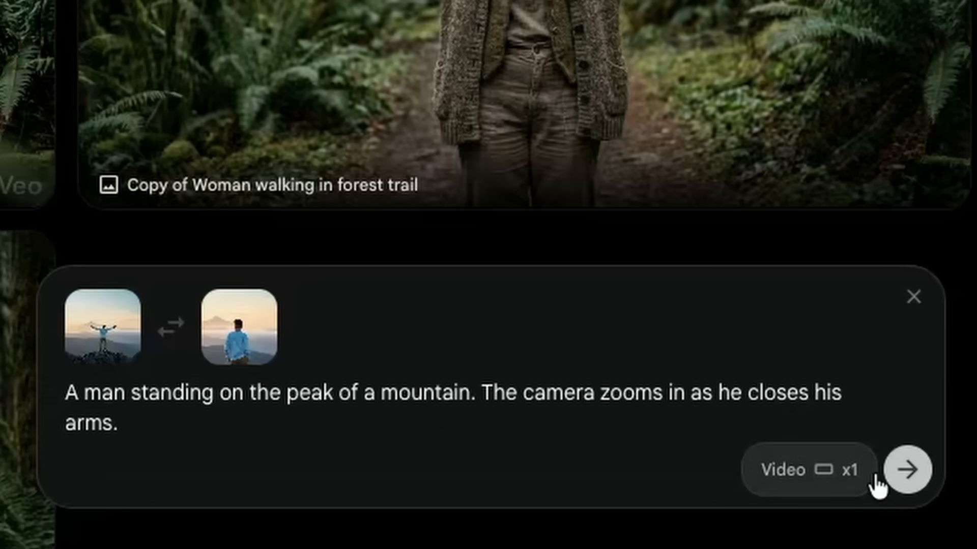
left_click(910, 471)
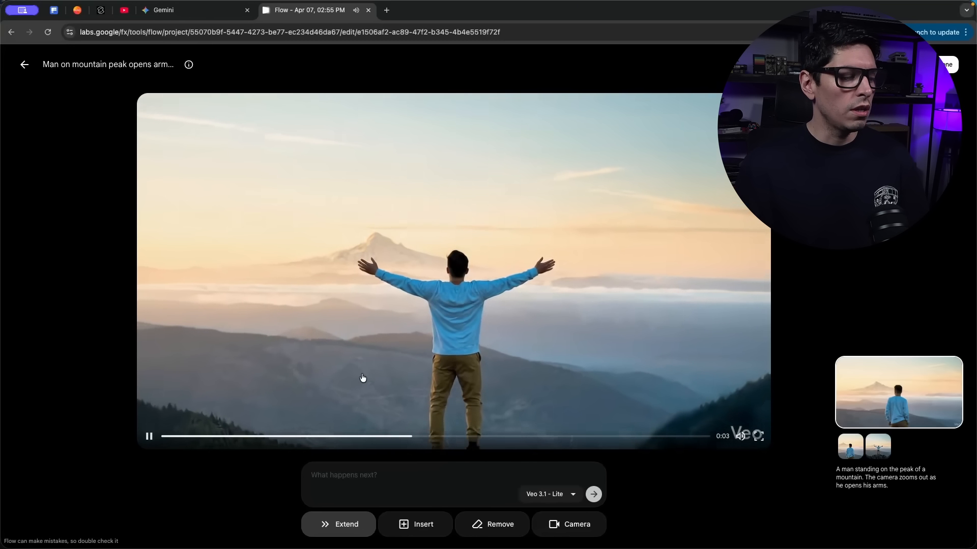
Play back the generated mountain videos and return to the project gallery.
left_click(659, 312)
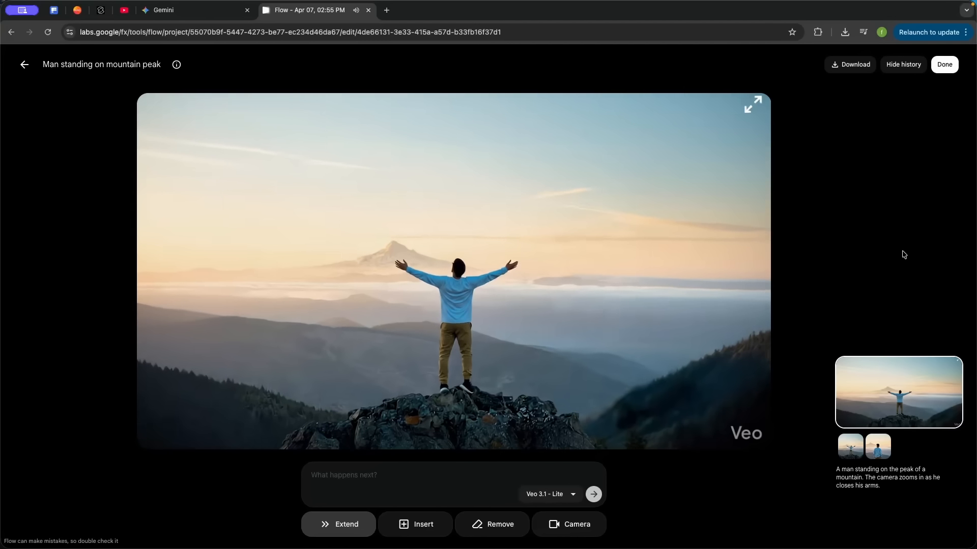
left_click(945, 64)
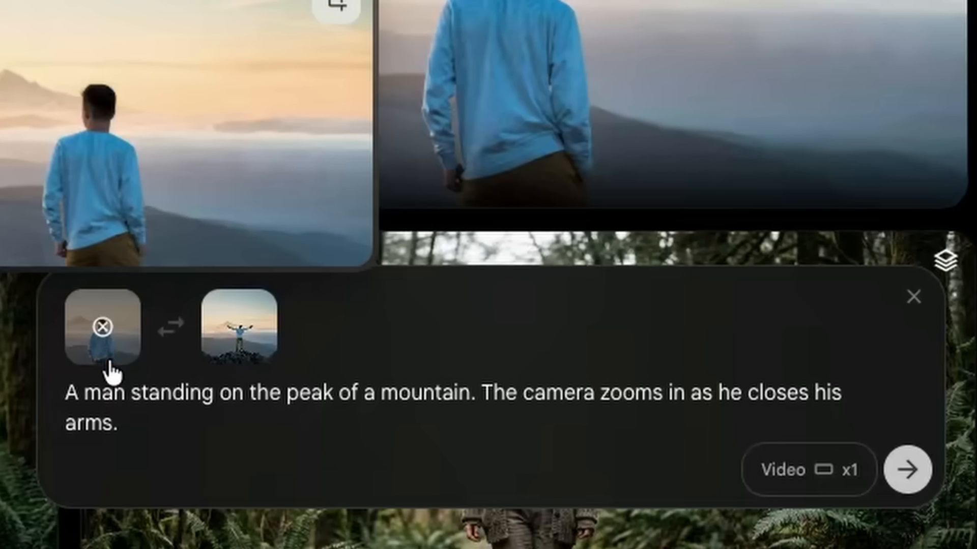
Replace the prompt with "A man standing on the peak of a mountain. The camera dollies out fast from the subject to reveal the vast mountain range".
left_click(199, 422)
left_click_drag(54, 406, 48, 405)
key("BackSpace")
type("A man standing on the peak of a mountain. The camera dollies out fast from the subject to reveal the vast mountain range.")
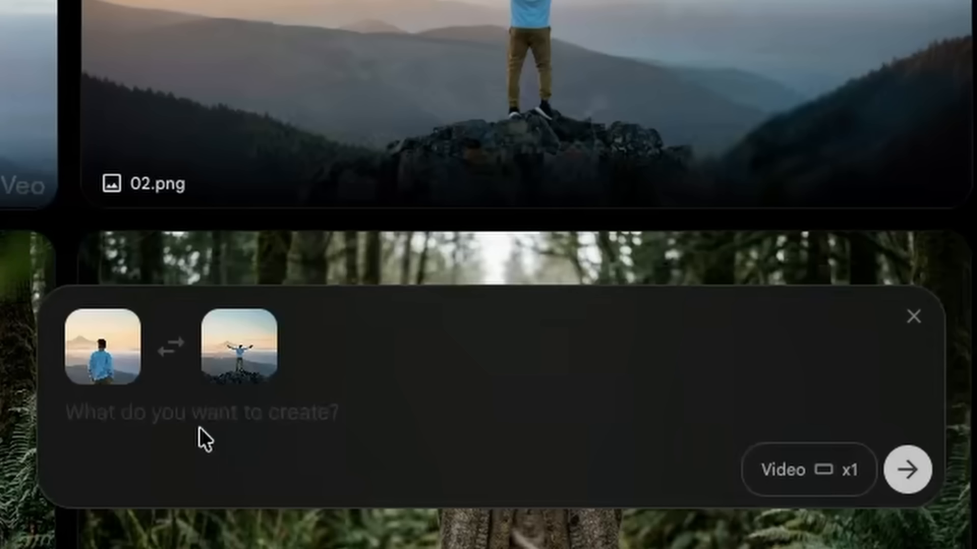
Set the prompt to "A man standing on the peak of a mountain. A smooth, sweeping drone shot that pulls away into the clouds.".
left_click(188, 399)
type("A man standing on the peak of a mountain. A smooth, sweeping drone shot that pulls away into the clouds.")
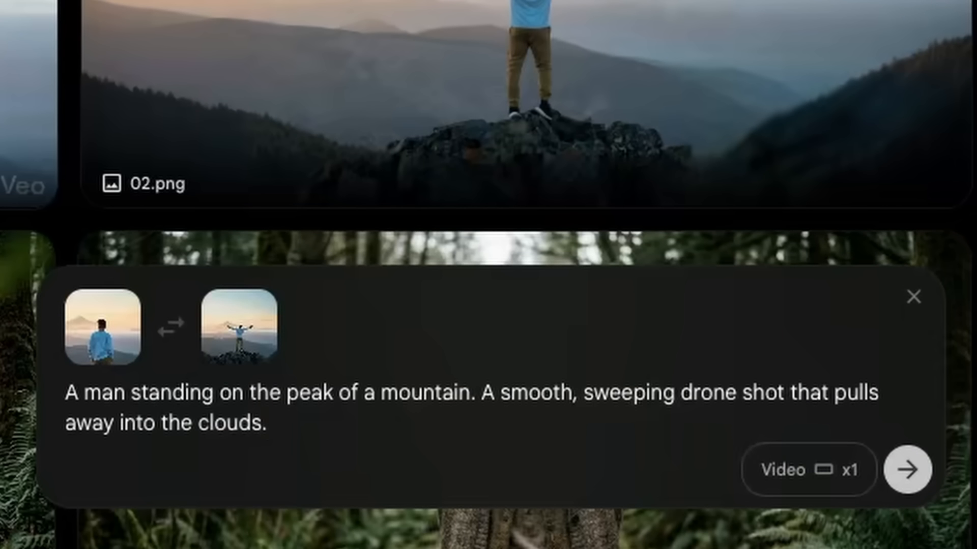
left_click_drag(476, 392, 184, 423)
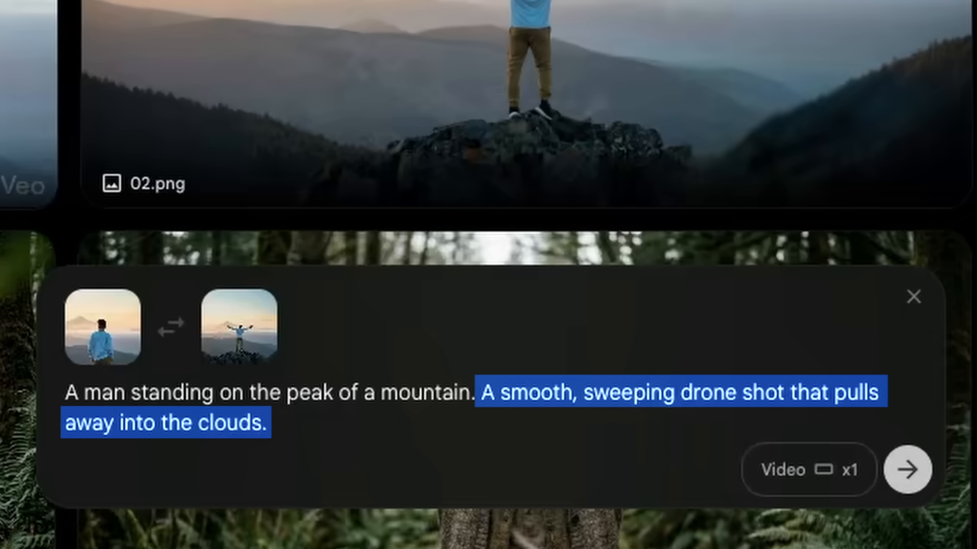
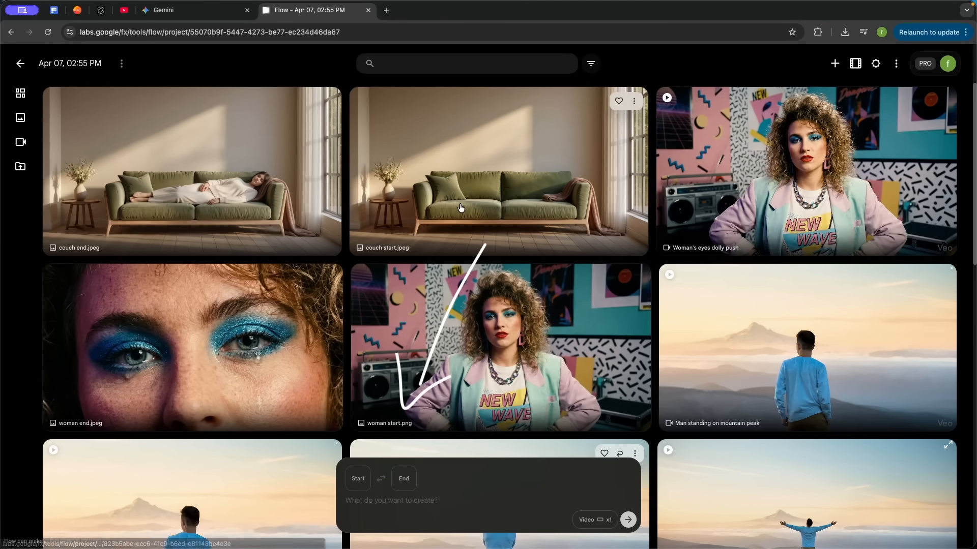
Set couch start.jpeg as the start frame and couch end.jpeg as the end frame.
left_click_drag(503, 176, 414, 512)
mouse_move(165, 157)
left_mouse_down()
mouse_move(392, 402)
mouse_move(534, 511)
mouse_move(580, 519)
left_mouse_up()
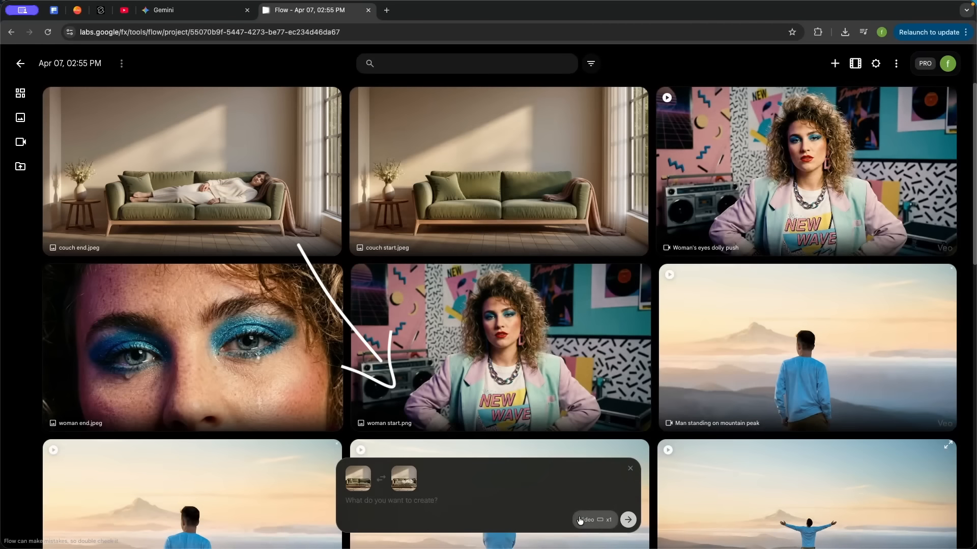
Enter the prompt "A woman enters the room and smoothly lies down on the green couch, her weight sinking into the cushions naturally".
left_click(443, 497)
type("A woman enters the room and smoothly lies down on the green couch, her weight sinking into the cushions naturally")
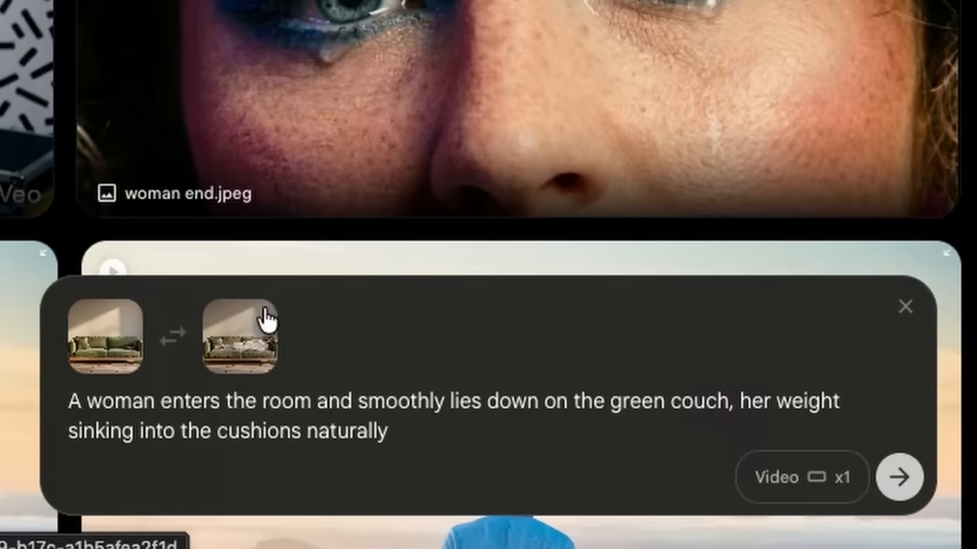
Remove the end frame and generate another couch video from the start frame alone with the same prompt.
left_click(239, 337)
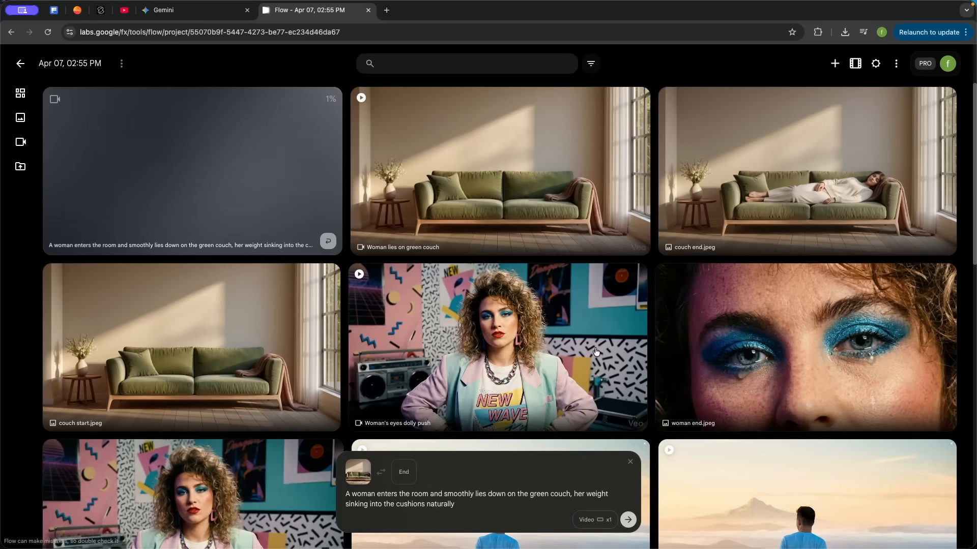
Open the couch video made with both frames, pause it and replay it from near the beginning.
left_click(553, 172)
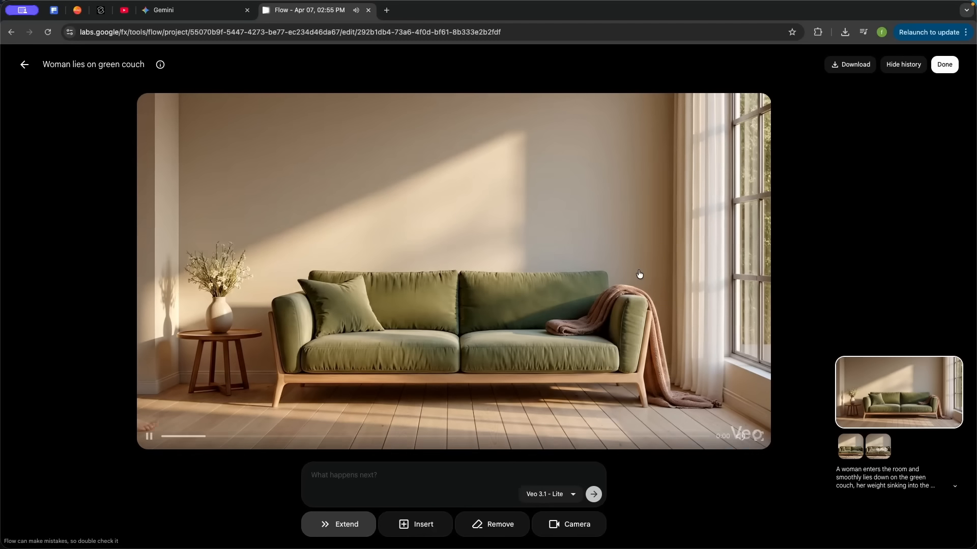
left_click(546, 274)
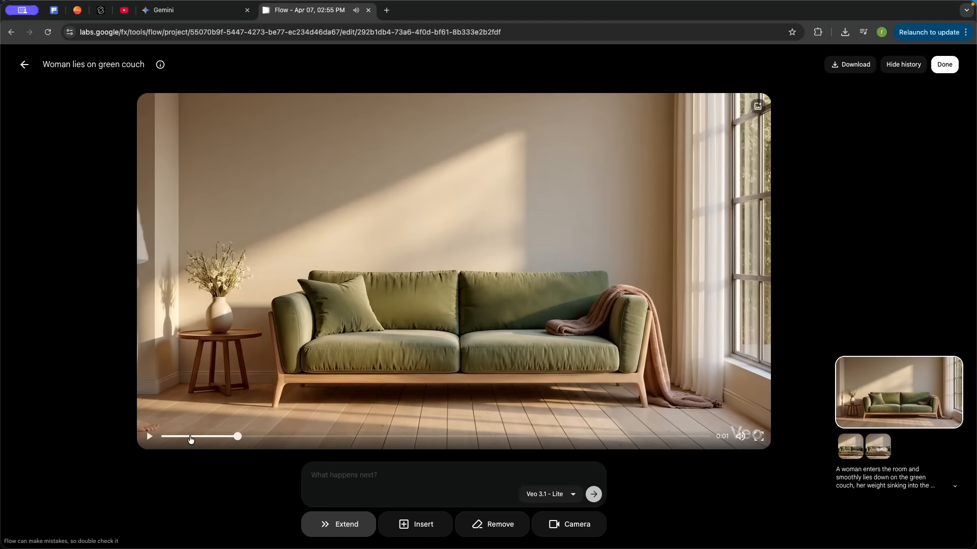
left_click_drag(191, 440, 169, 440)
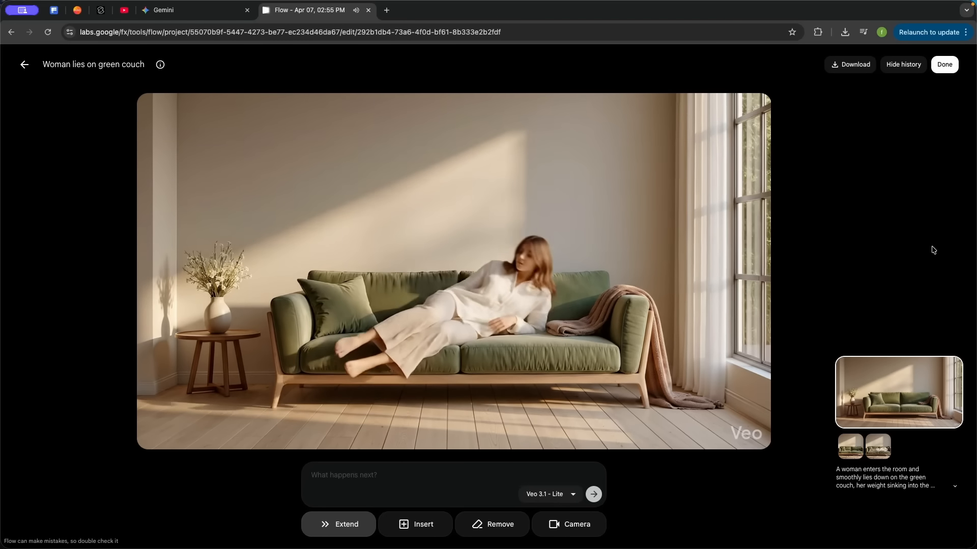
left_click_drag(475, 437, 146, 484)
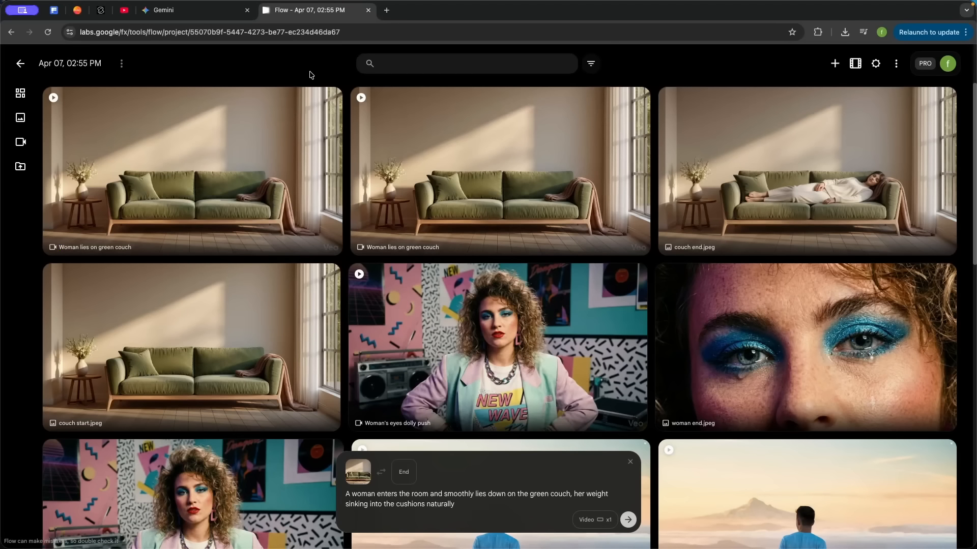
Play the couch video made without an end frame, return to the project and reopen the version made with both frames.
left_click(218, 157)
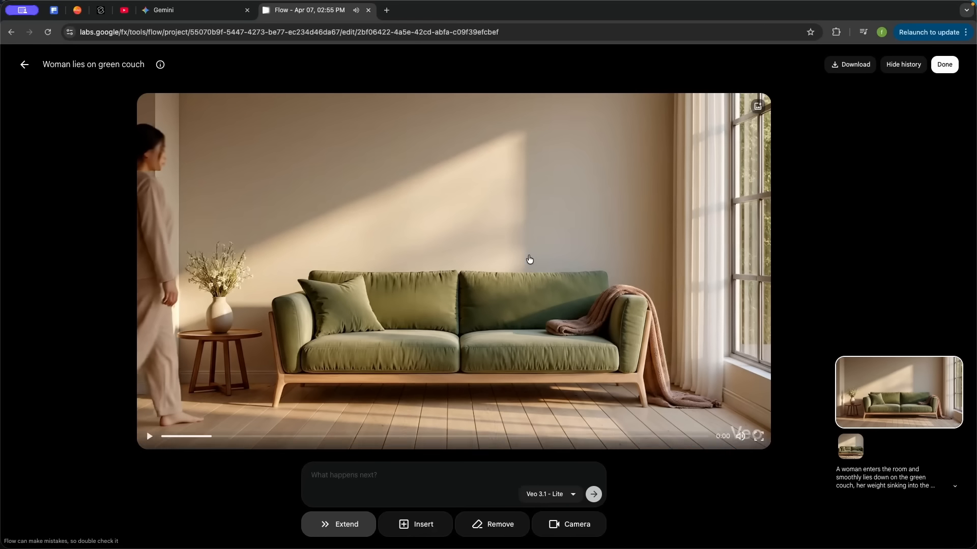
left_click(946, 65)
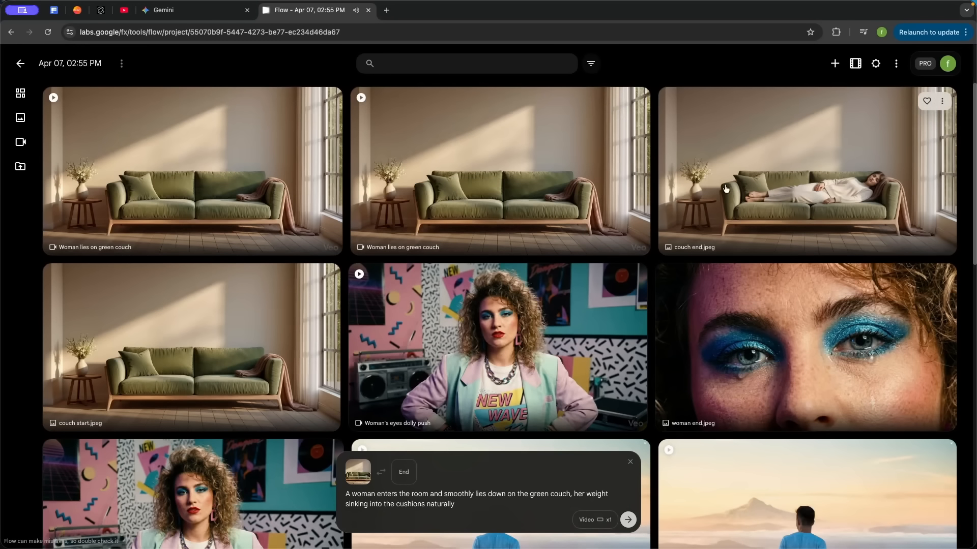
left_click(610, 193)
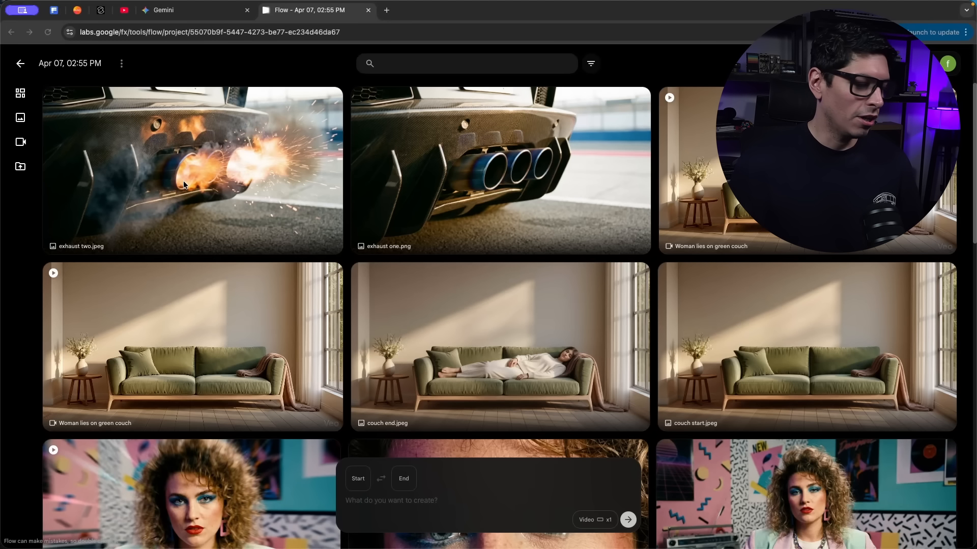
Generate a video from exhaust one.png to exhaust two.jpeg with the prompt "Static camera, close-up of a car exhaust pipe.".
left_click_drag(184, 184, 358, 478)
mouse_move(236, 222)
left_mouse_down()
mouse_move(249, 216)
mouse_move(572, 524)
left_mouse_up()
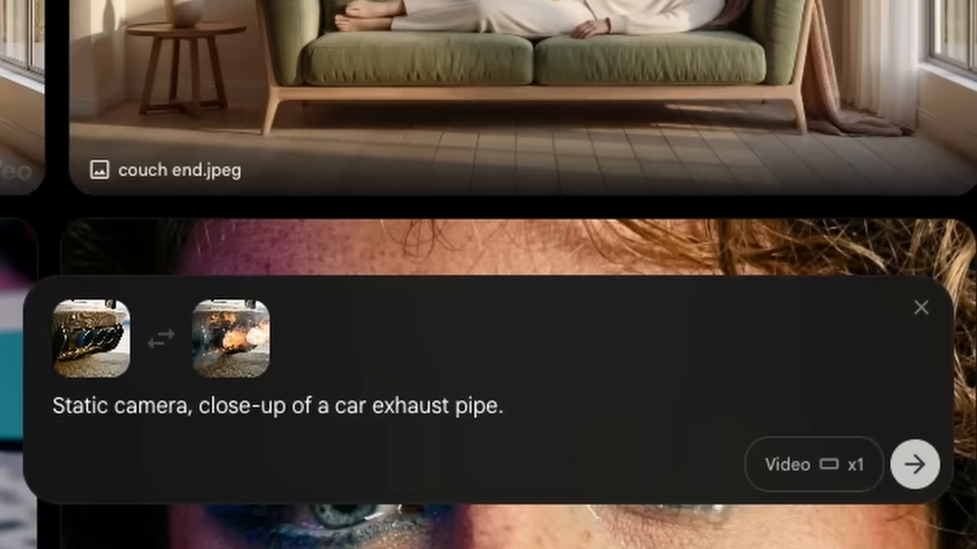
left_click(915, 464)
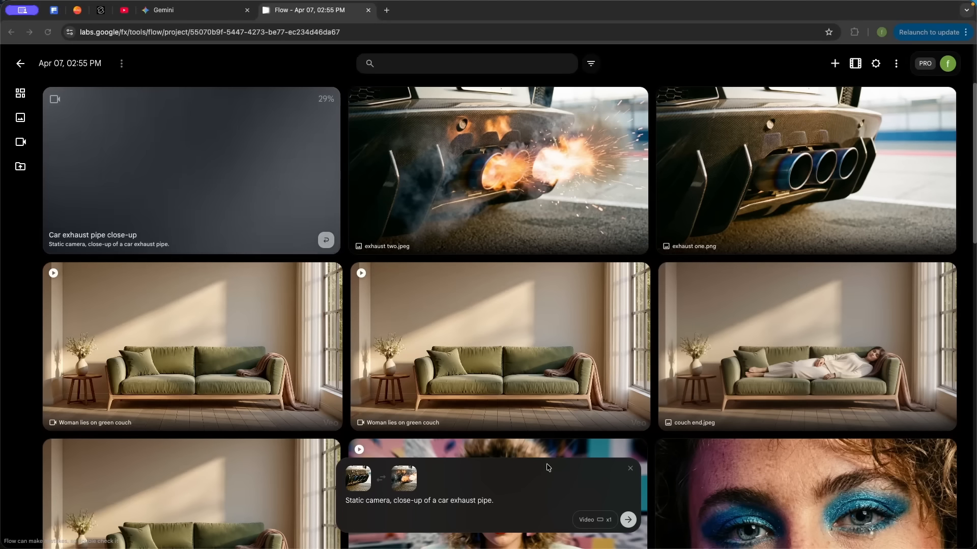
Clear the frames and prompt, and set woman start.png as the start frame.
left_click(631, 468)
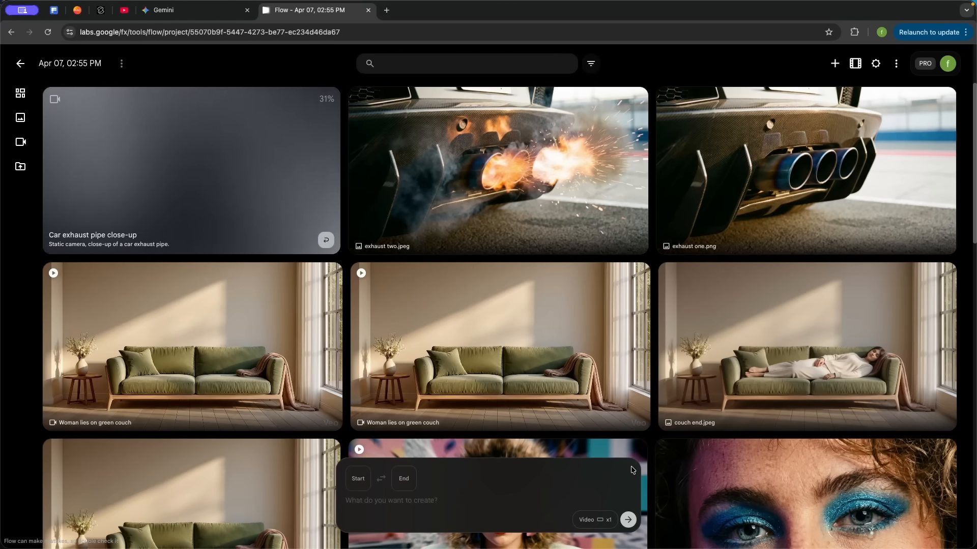
scroll(142, 291, "down", 7)
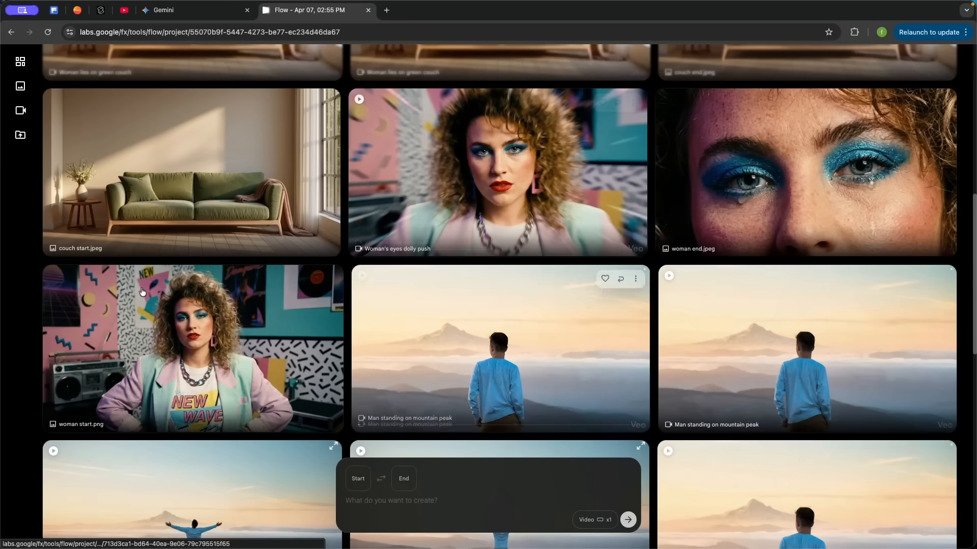
left_click_drag(191, 350, 429, 518)
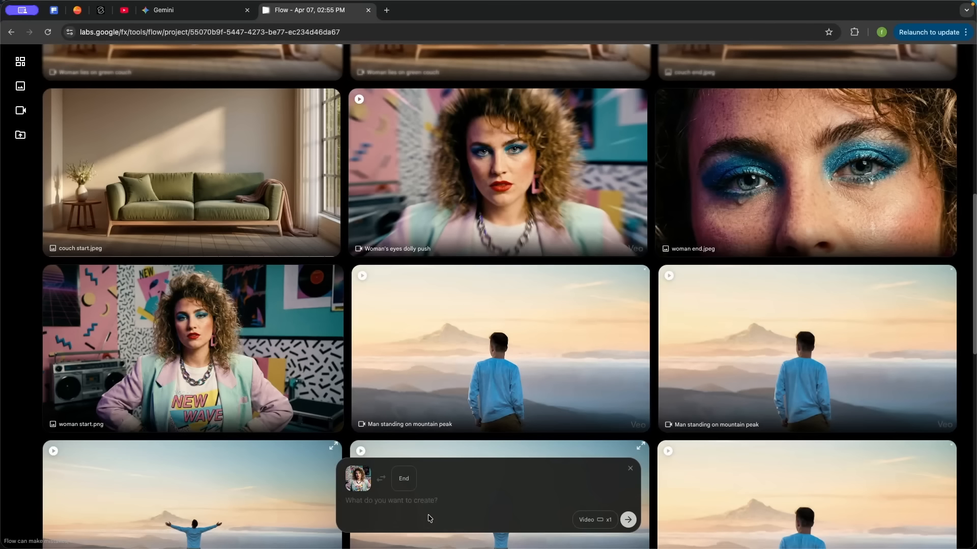
Generate a video with the prompt "The camera performs a full 360-degree orbit around the subject, finishing with her flashing a big smile and a cool, energetic pose.".
left_click(422, 502)
type("The camera performs a full 360-degree orbit around the subject, finishing with her flashing a big smile and a cool, energetic pose.")
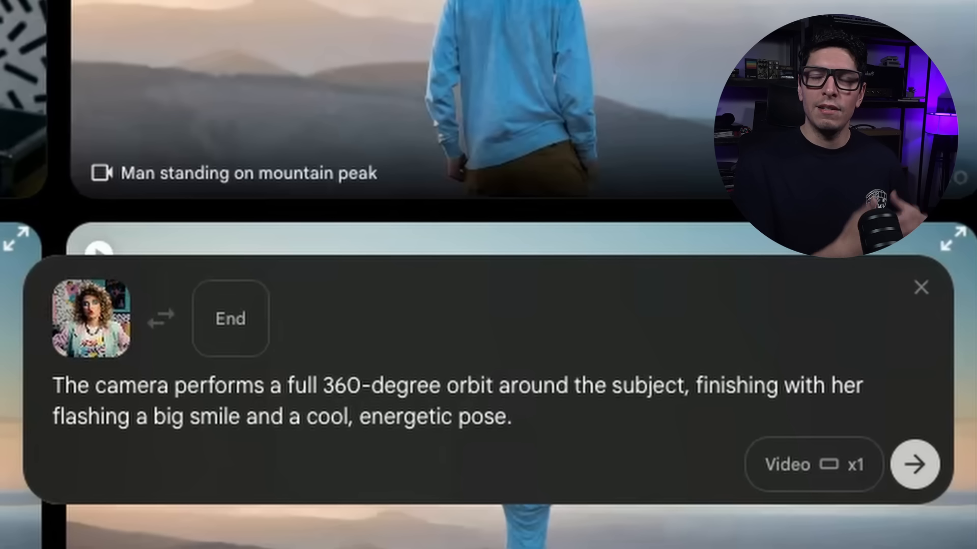
left_click(914, 464)
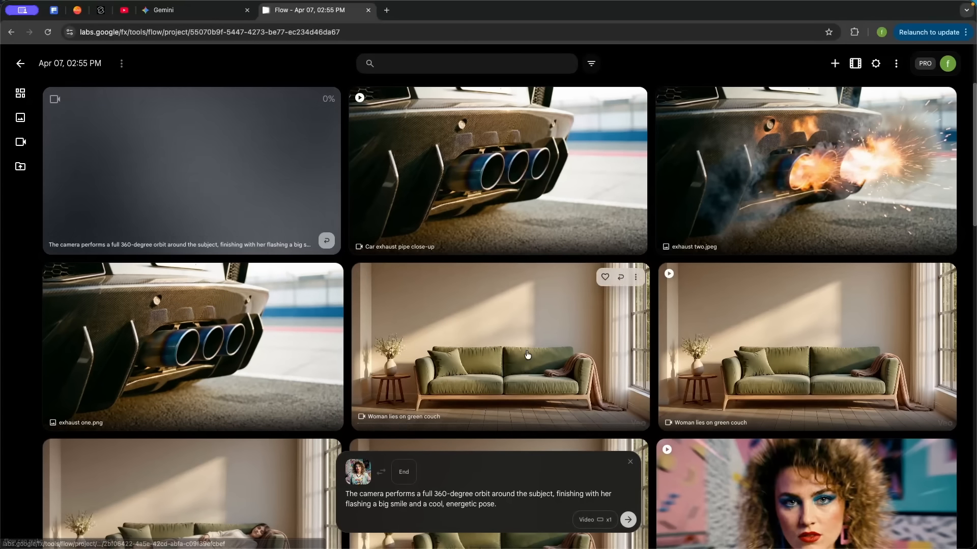
Open the generated car exhaust video, replay it and scrub through the middle of its timeline.
left_click(569, 158)
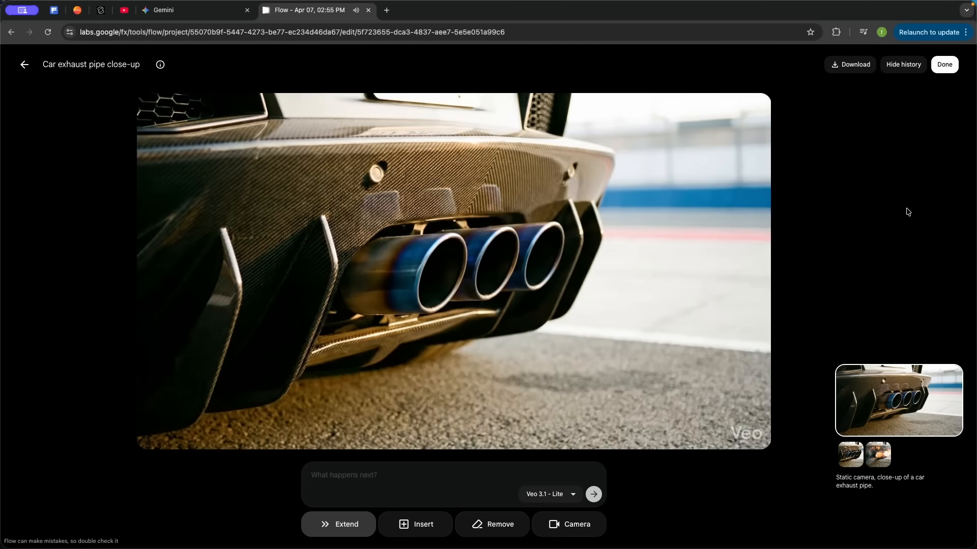
mouse_move(203, 450)
left_click(181, 437)
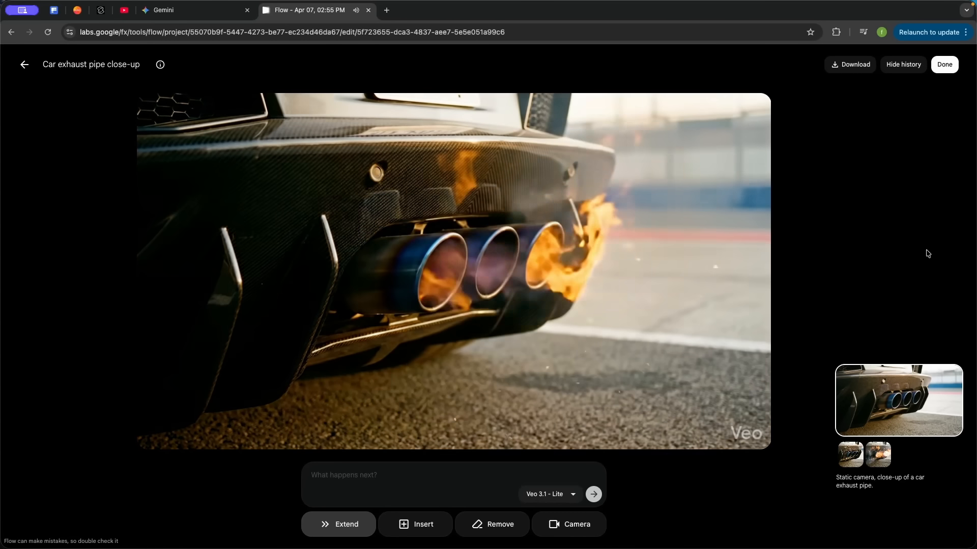
left_click(440, 437)
left_click_drag(440, 438, 488, 440)
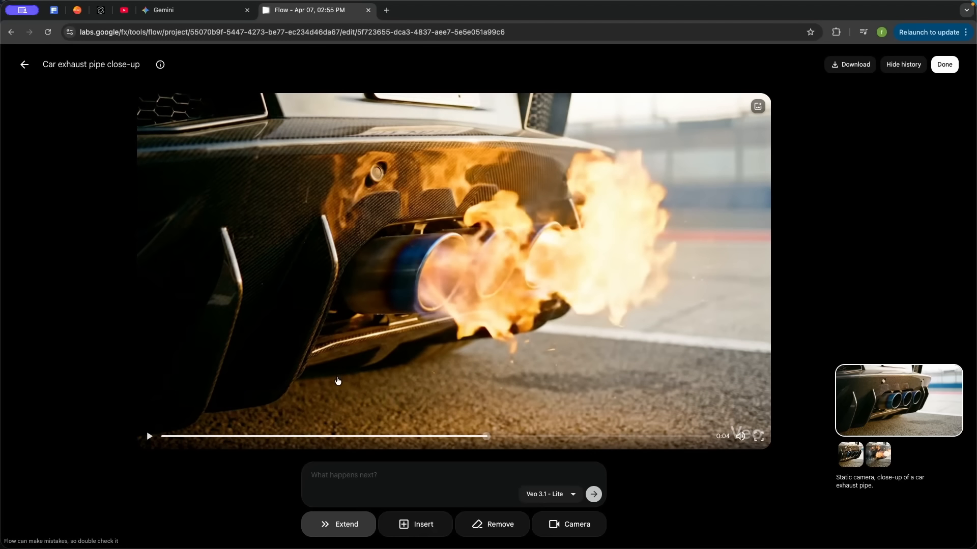
left_click(338, 381)
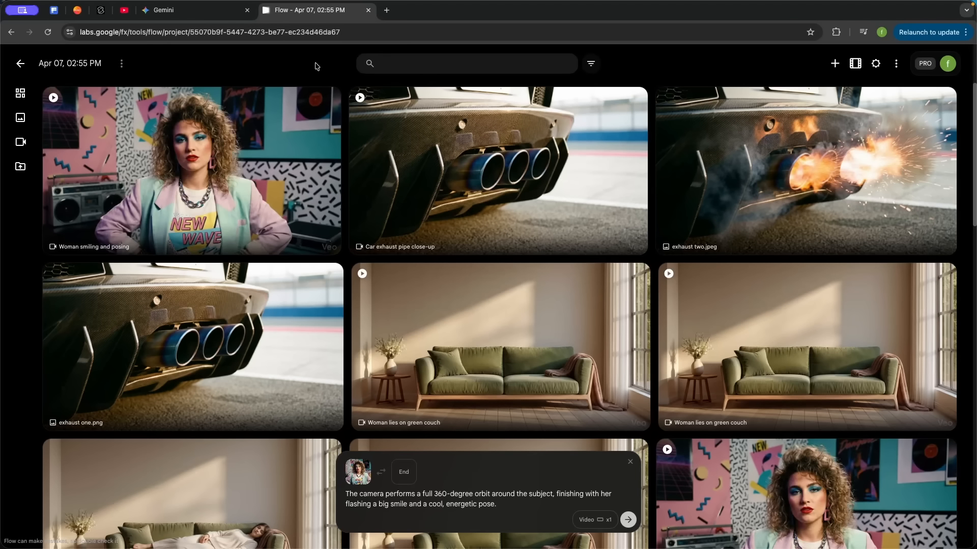
Open the generated orbit video of the woman and play it.
left_click(246, 136)
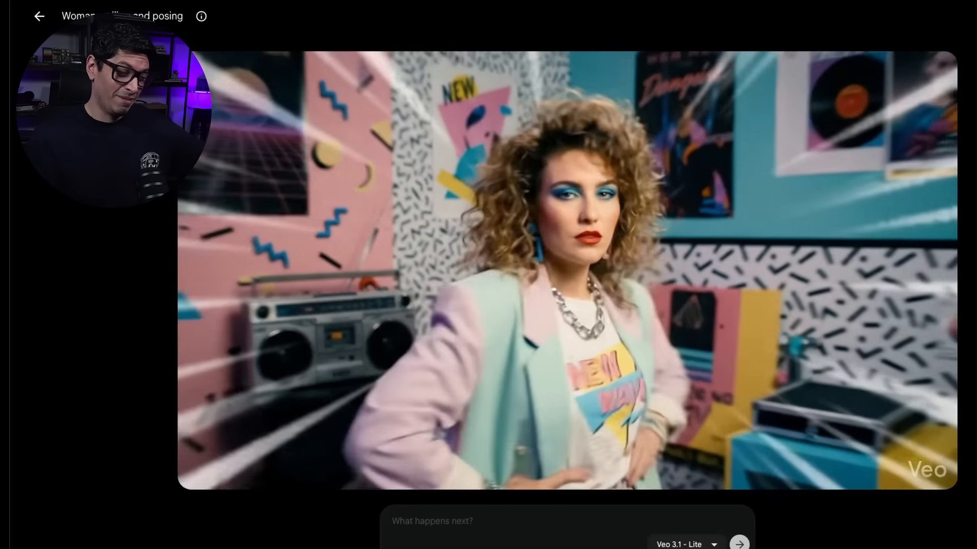